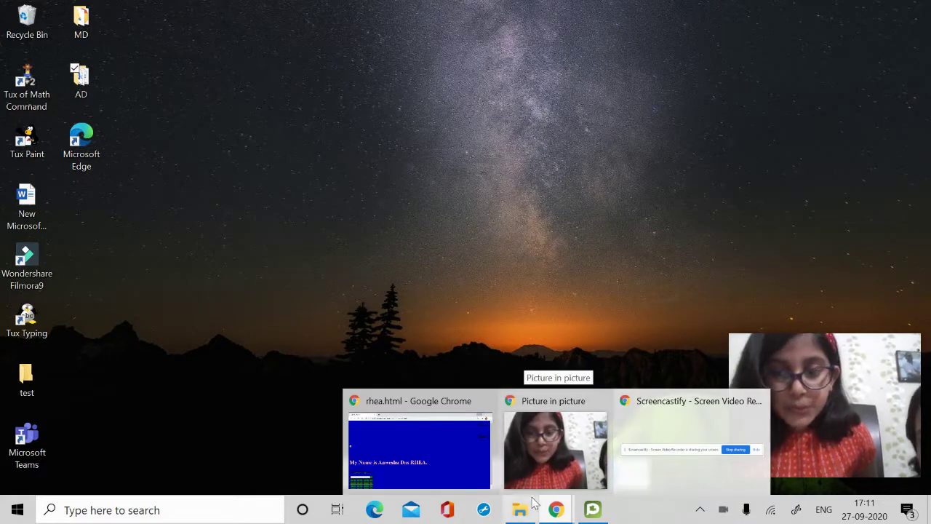
# Bring Plotagon Studio forward and close the character gallery to reach the Happy place scene
pyautogui.click(591, 511)
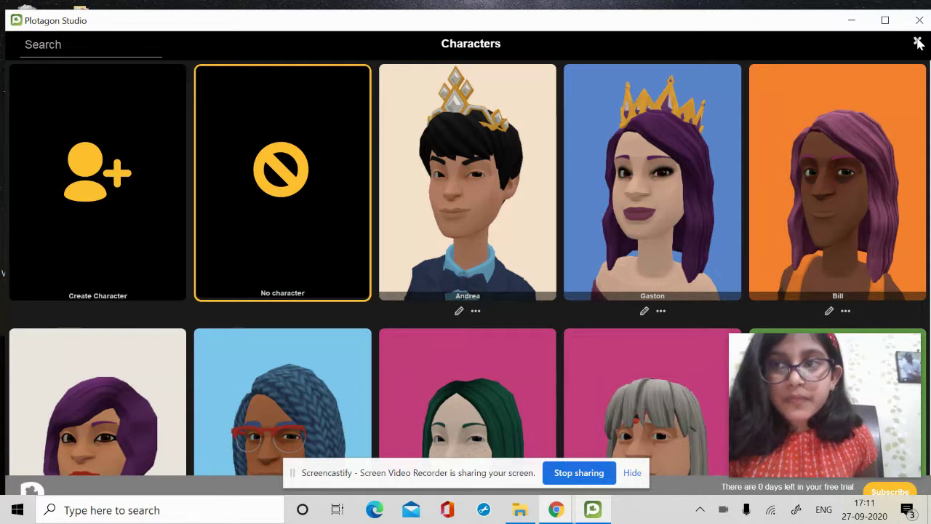
pyautogui.click(919, 44)
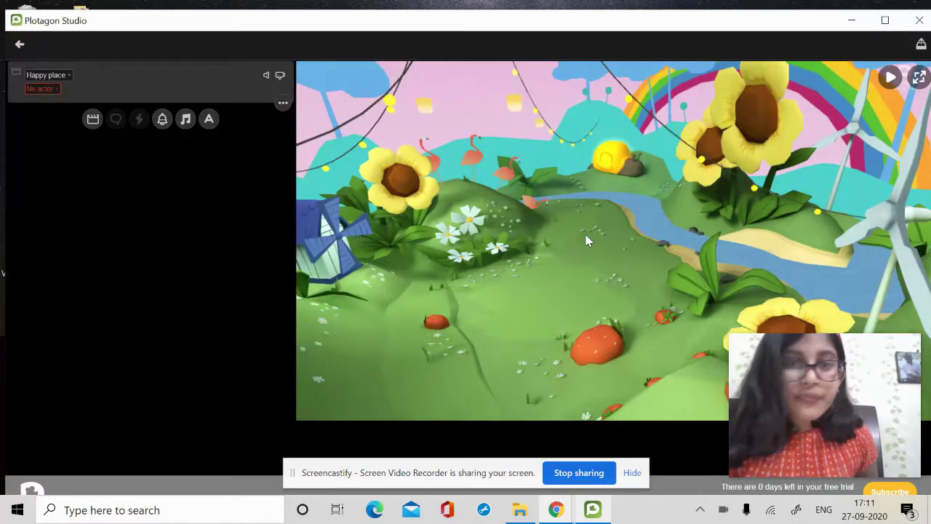
# Cast Andrea as the first actor, seated on the left
pyautogui.click(921, 43)
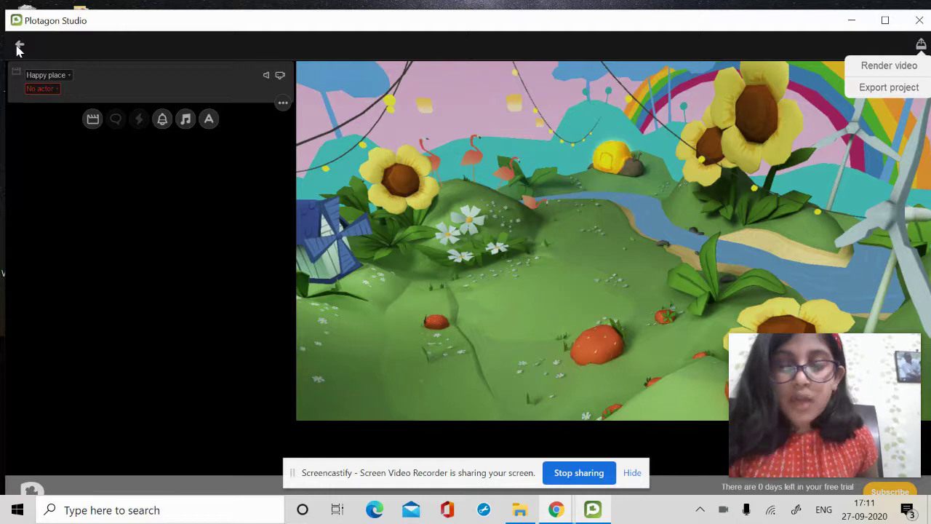
pyautogui.click(56, 91)
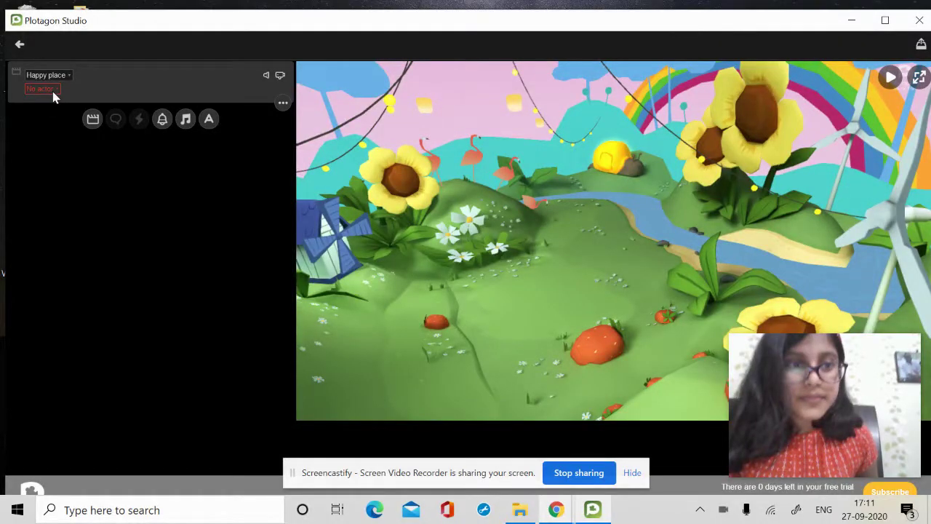
pyautogui.click(55, 91)
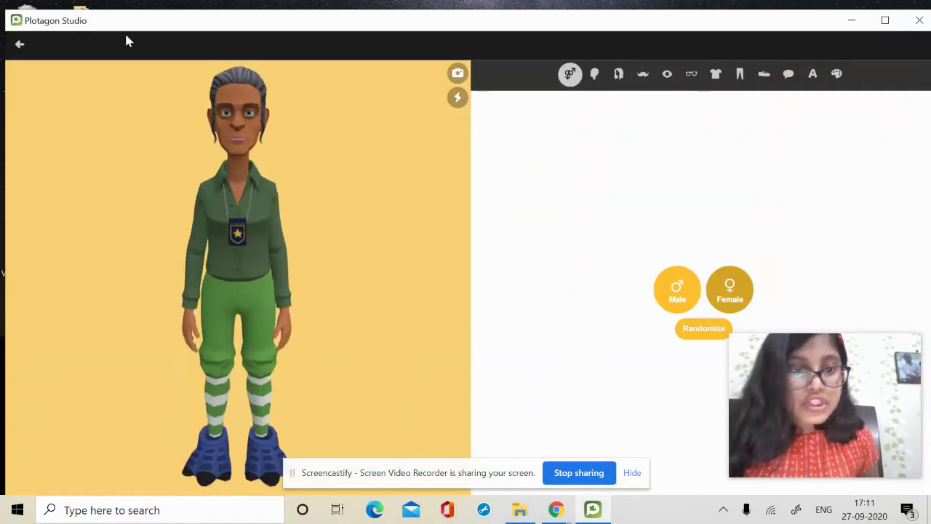
pyautogui.click(19, 45)
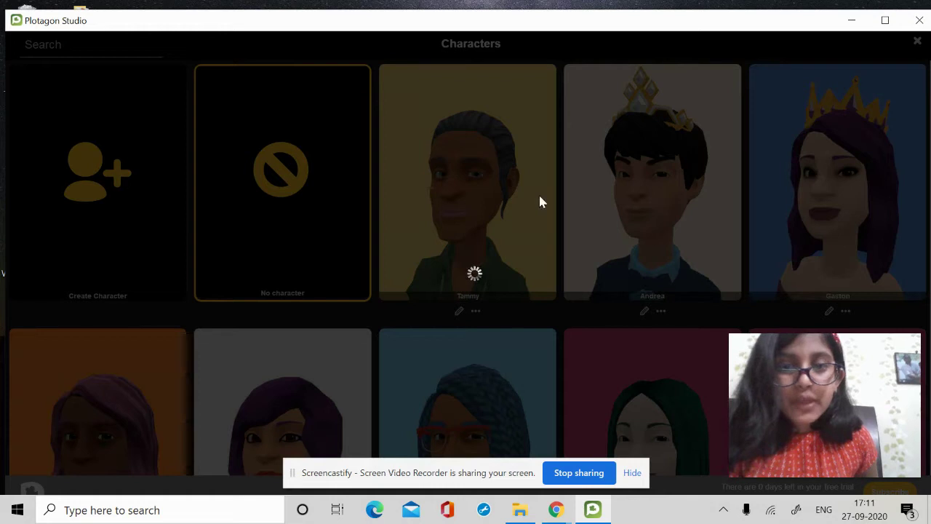
pyautogui.click(669, 227)
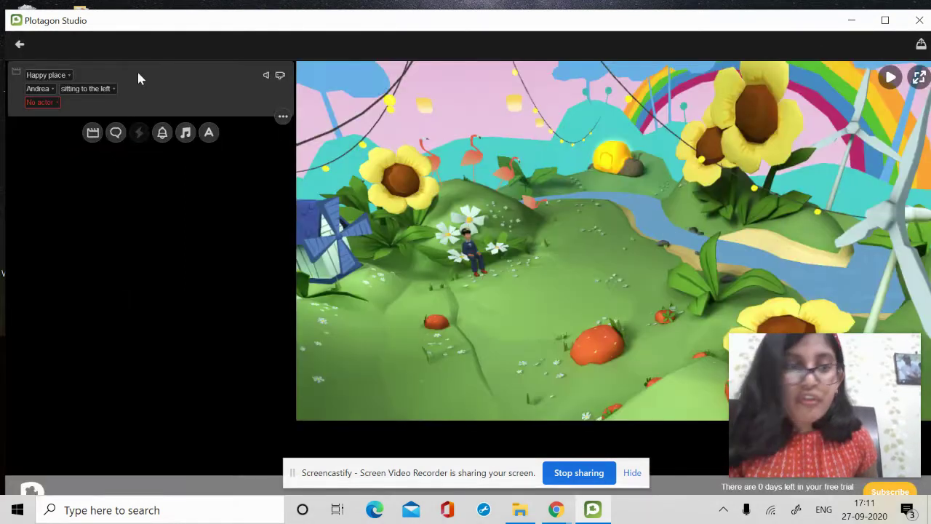
# Cast Gaston as the second actor on the right and add an empty dialogue line
pyautogui.click(57, 107)
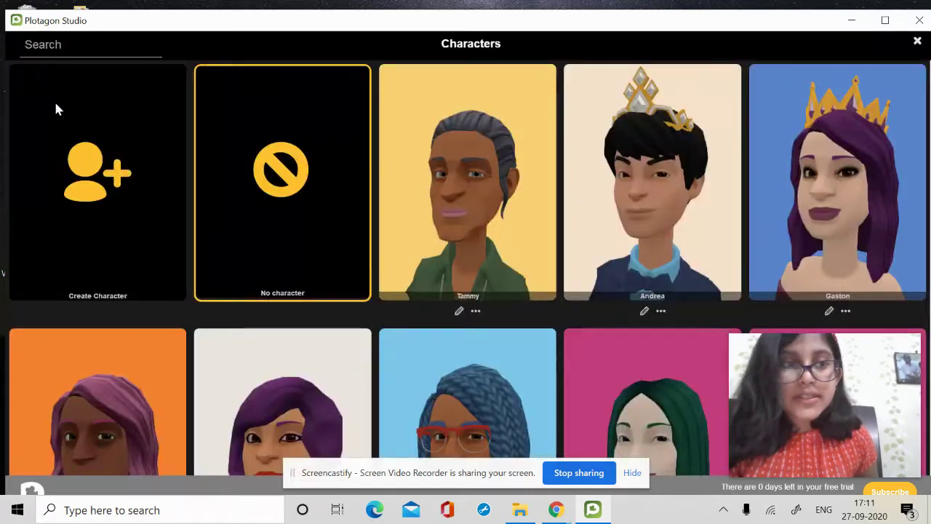
pyautogui.click(862, 266)
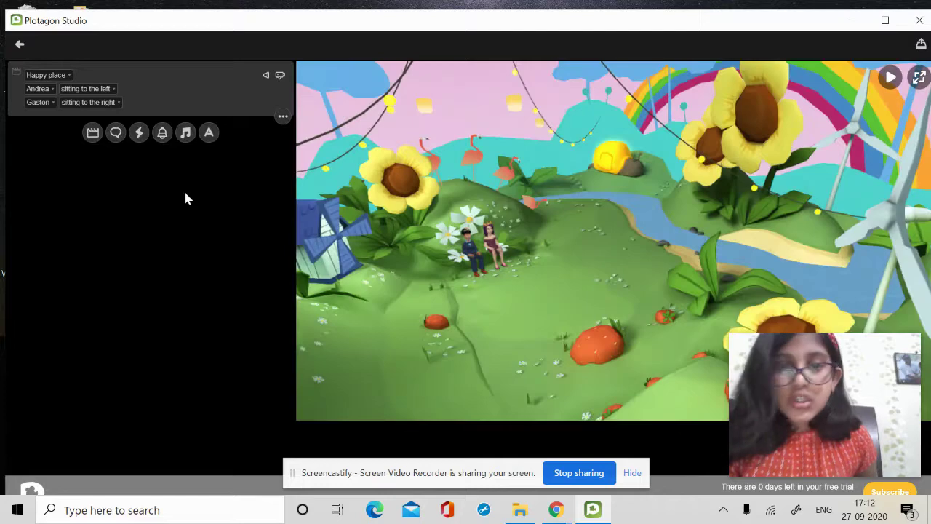
pyautogui.click(115, 133)
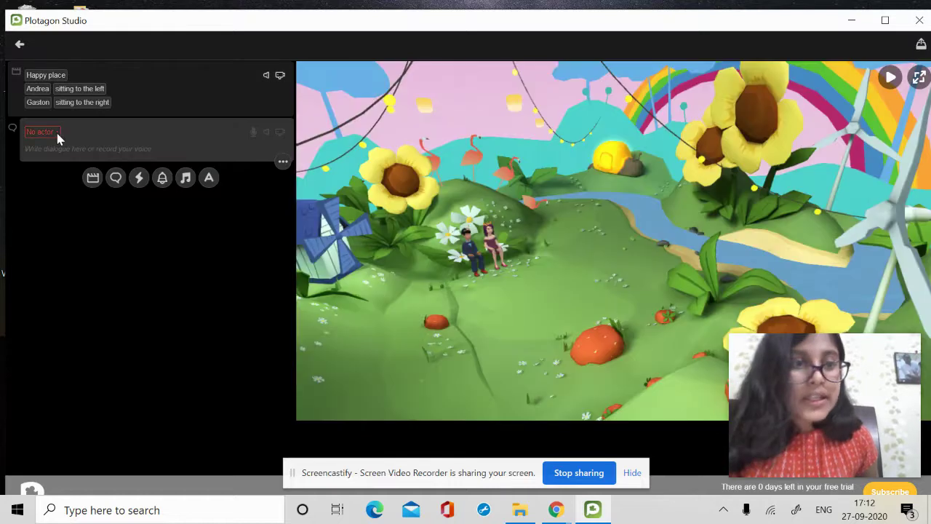
# Make Andrea the speaker of the first line, reading 'hello'
pyautogui.click(58, 138)
pyautogui.click(43, 153)
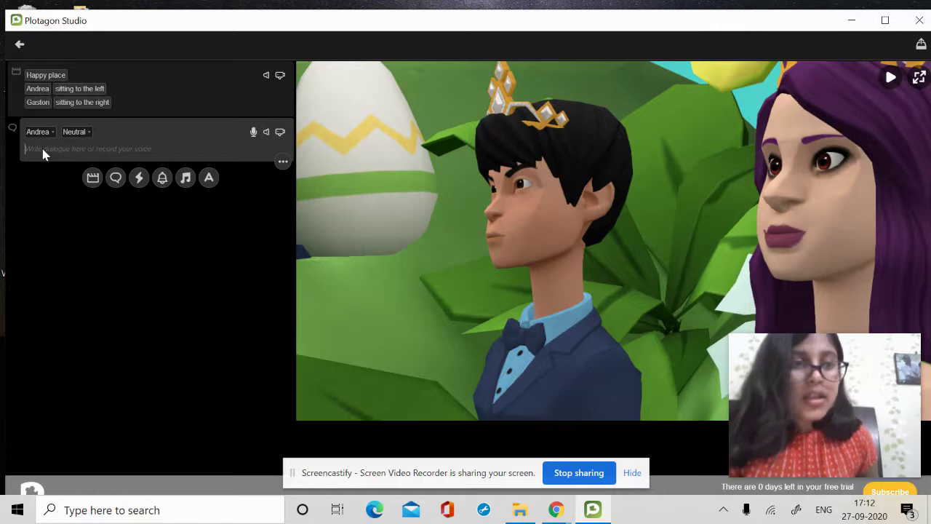
pyautogui.click(42, 152)
pyautogui.write('he')
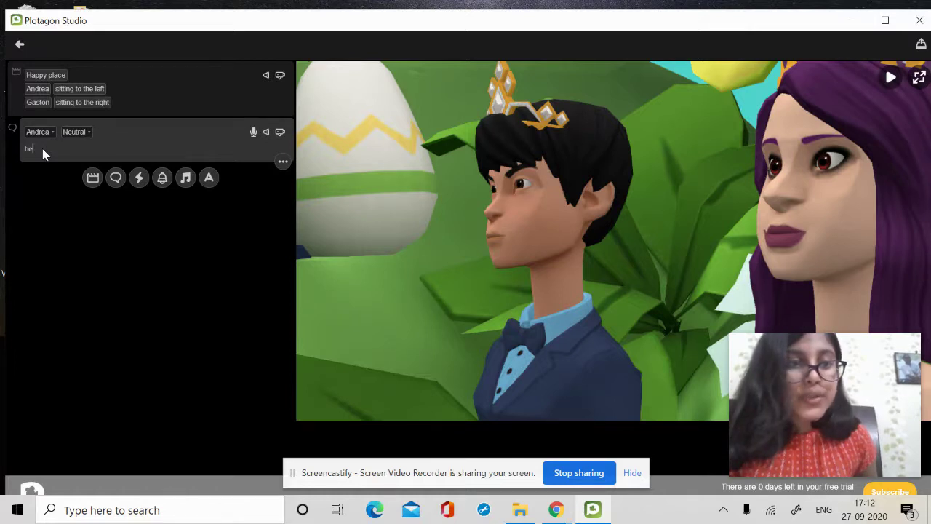
pyautogui.write('llo')
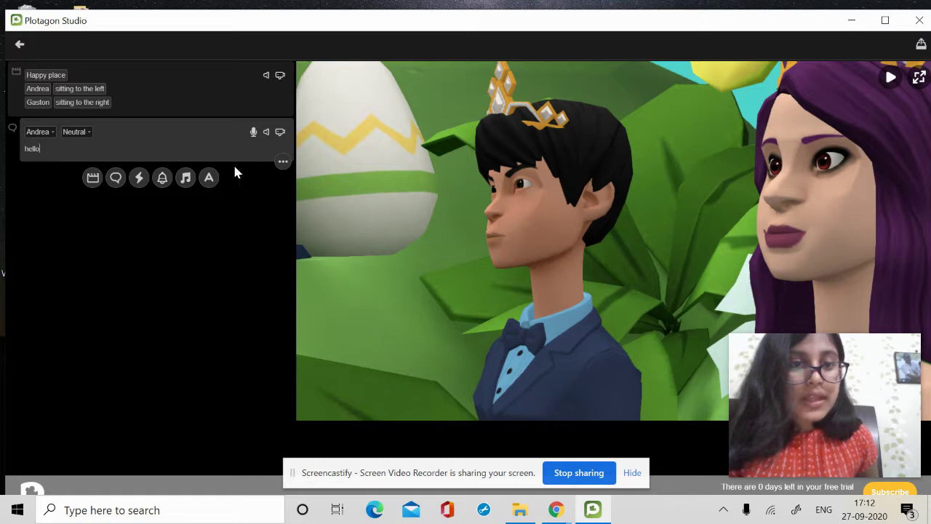
# Play and accept the voice for Andrea's 'hello', then add a second dialogue line
pyautogui.click(265, 134)
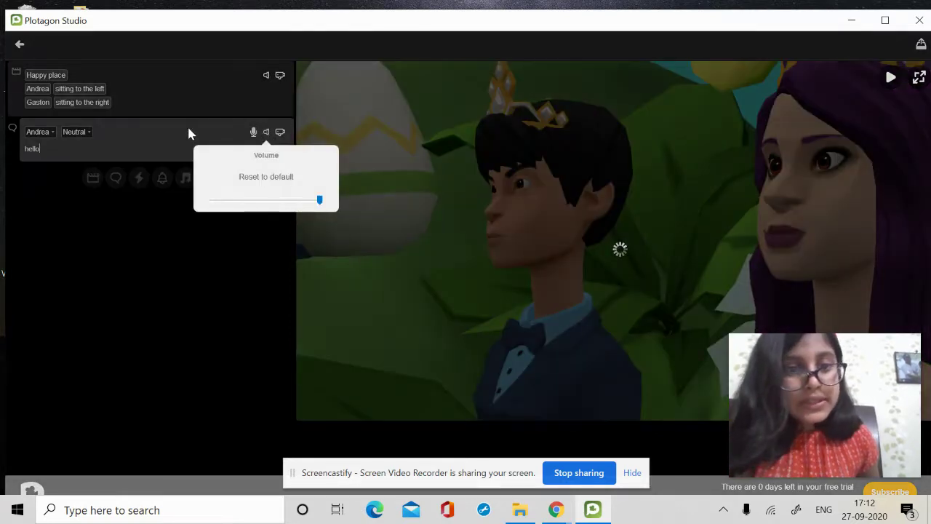
pyautogui.click(251, 136)
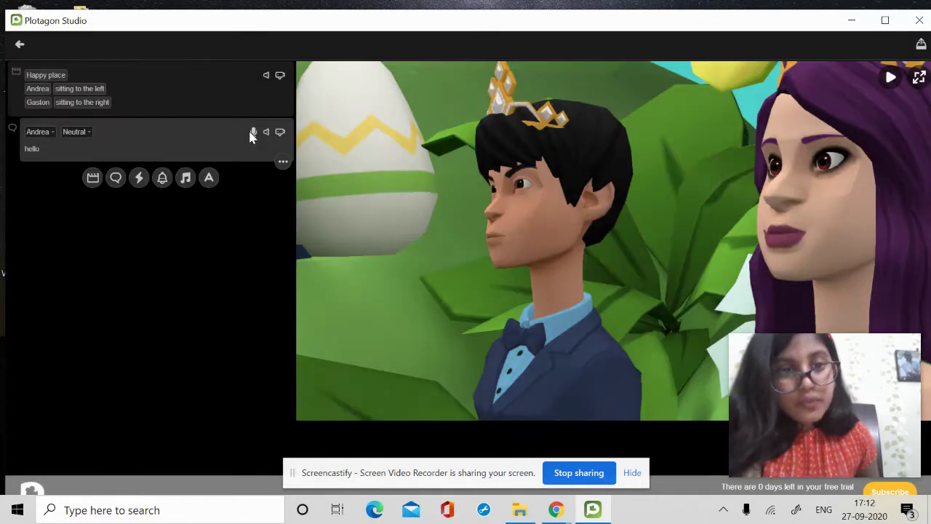
pyautogui.click(253, 134)
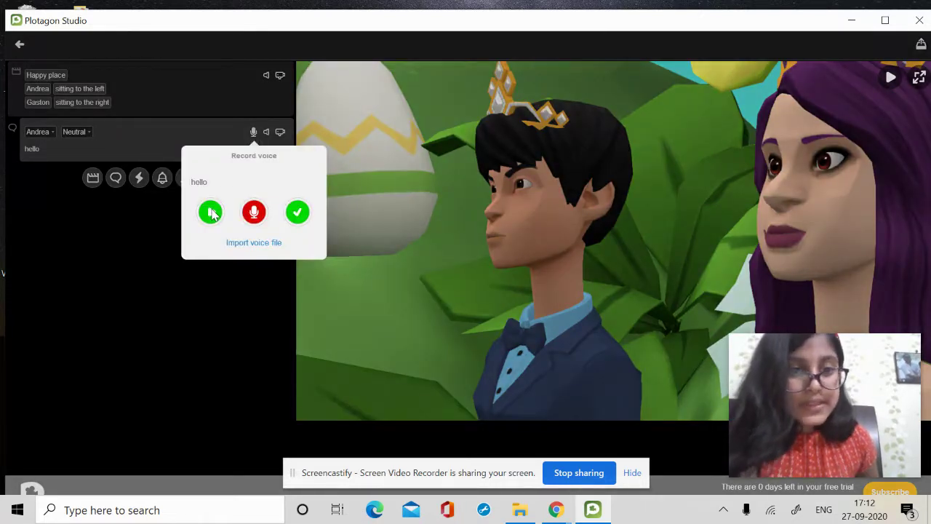
pyautogui.click(210, 212)
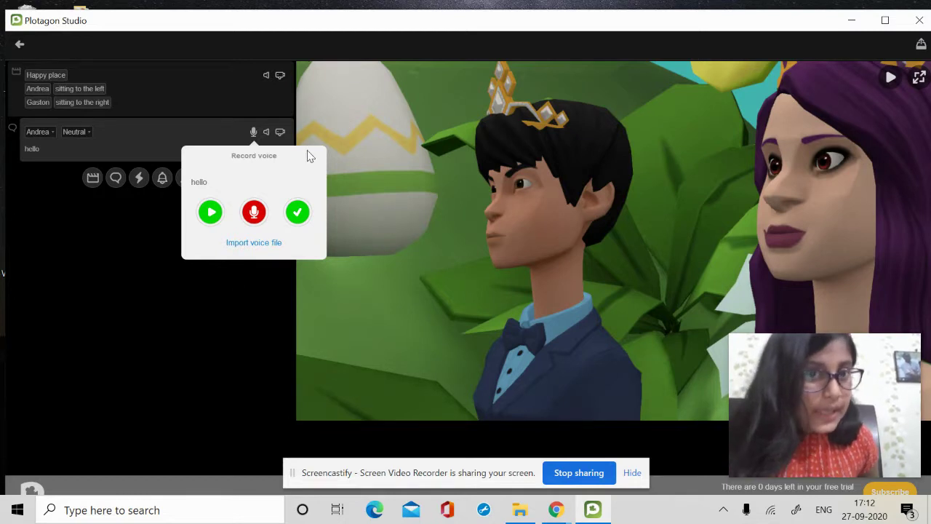
pyautogui.click(299, 212)
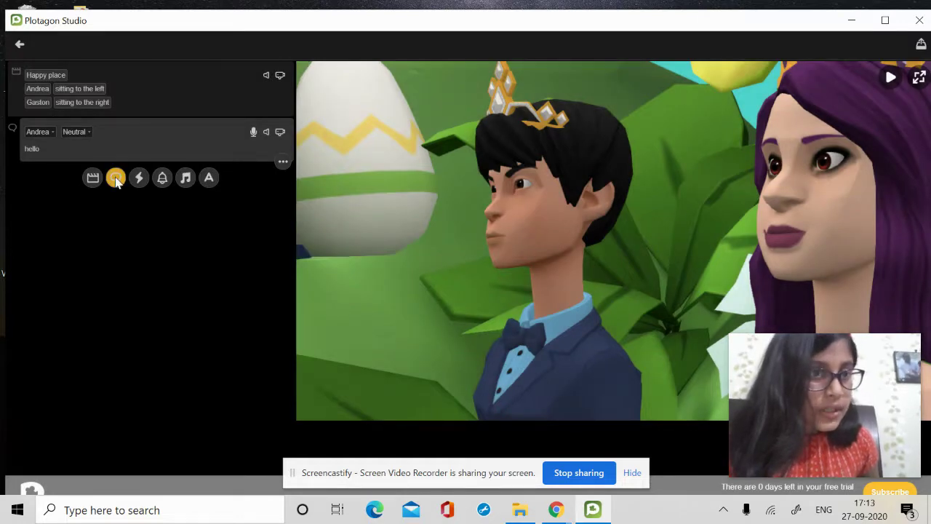
pyautogui.click(116, 178)
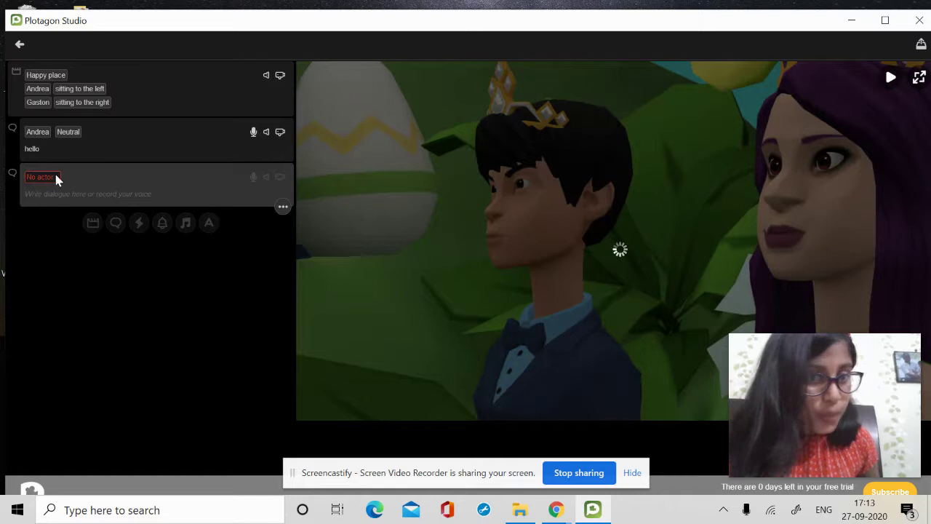
# Give the second line to Gaston saying 'hi' and accept its neutral voice
pyautogui.click(56, 178)
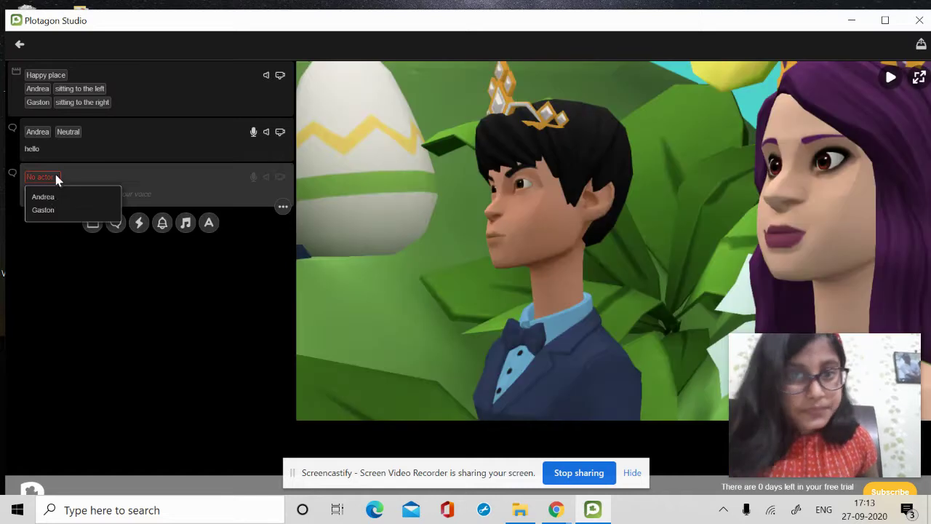
pyautogui.click(43, 210)
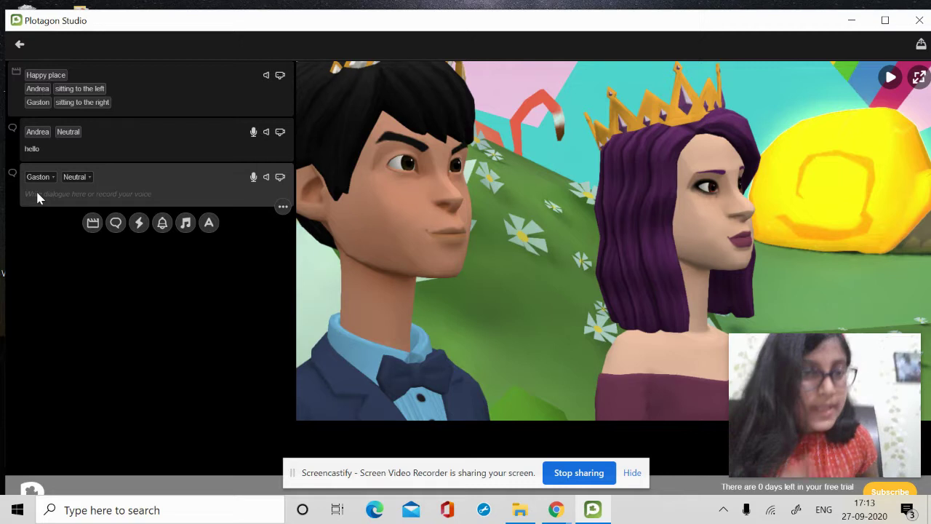
pyautogui.click(38, 195)
pyautogui.write('hi')
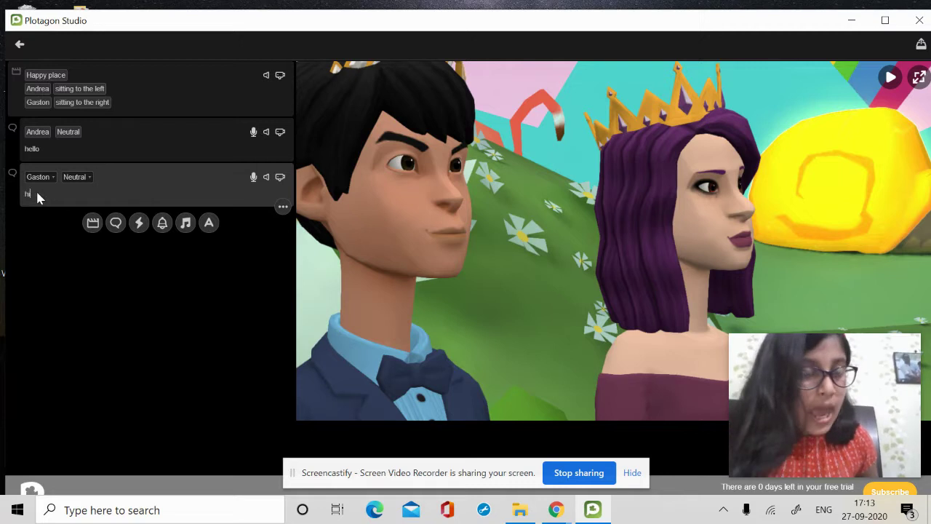
pyautogui.click(253, 178)
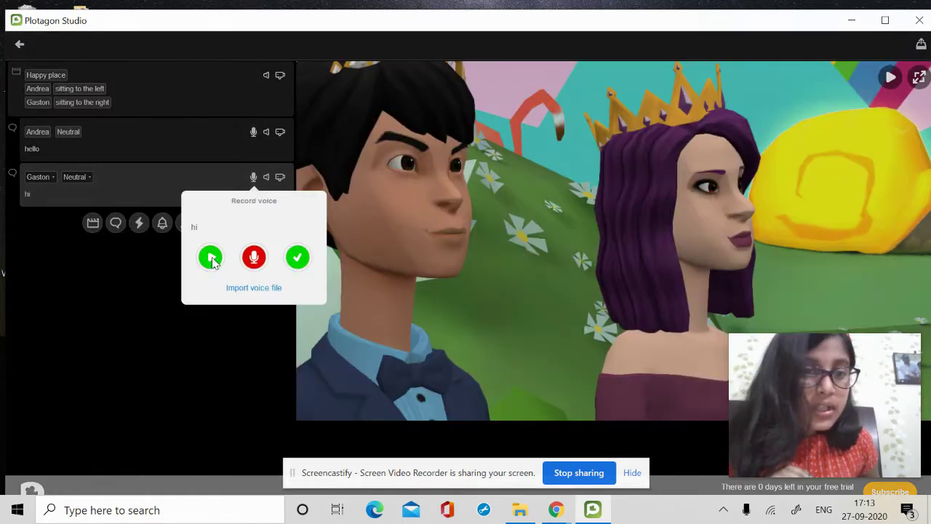
pyautogui.click(210, 261)
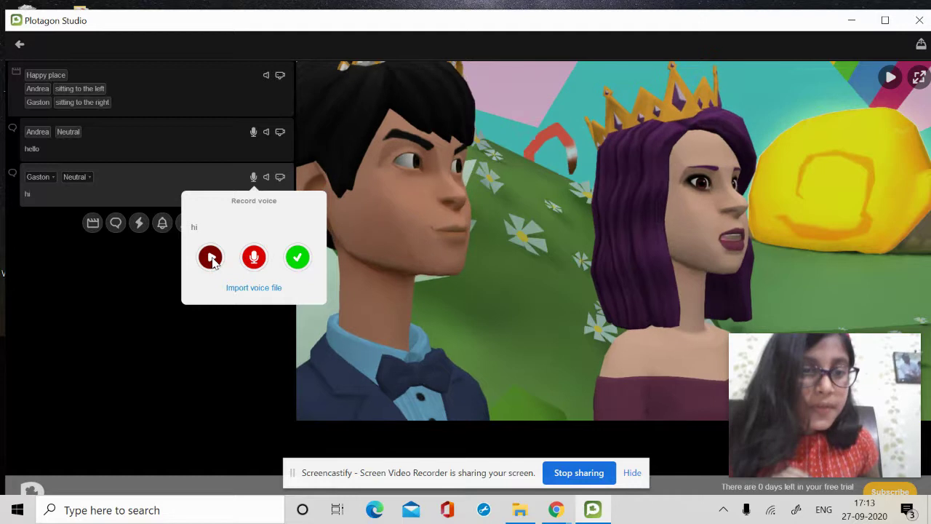
pyautogui.click(299, 259)
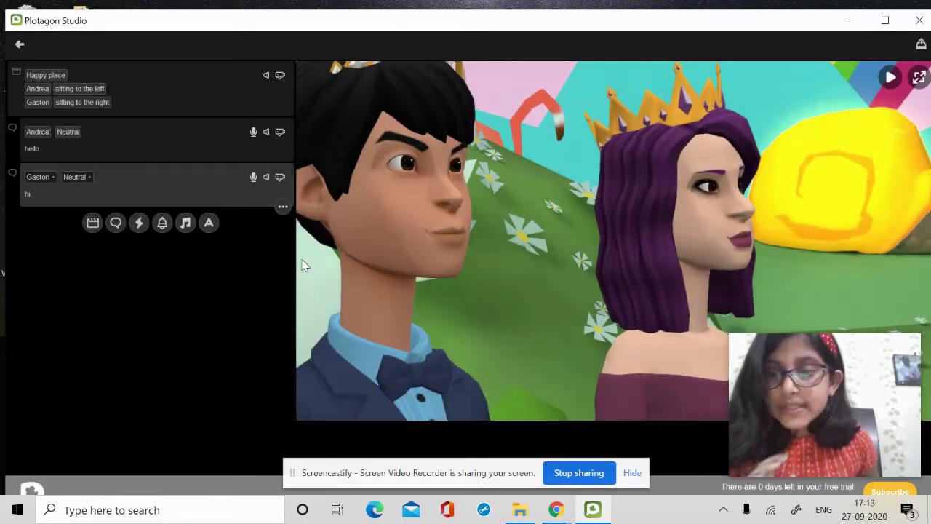
# Add an action line where Andrea hugs Gaston in interaction mode, then preview it
pyautogui.click(141, 224)
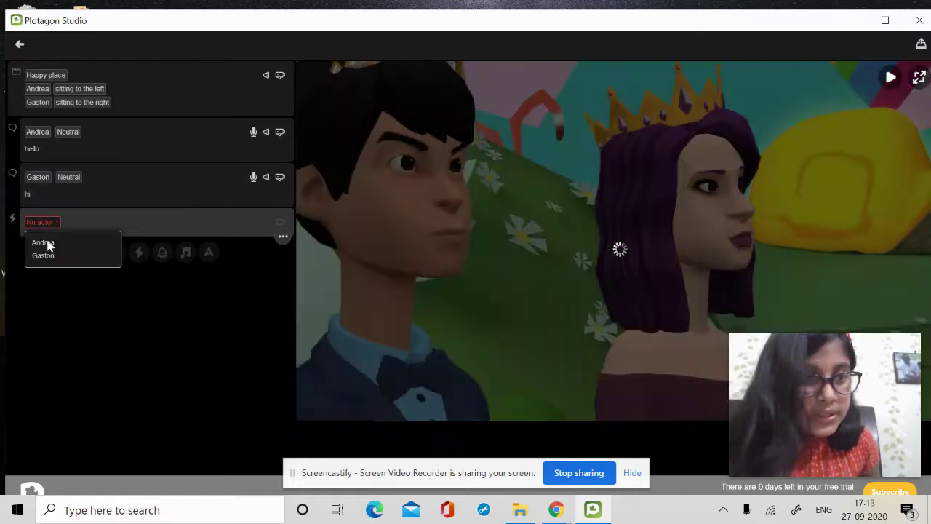
pyautogui.click(45, 243)
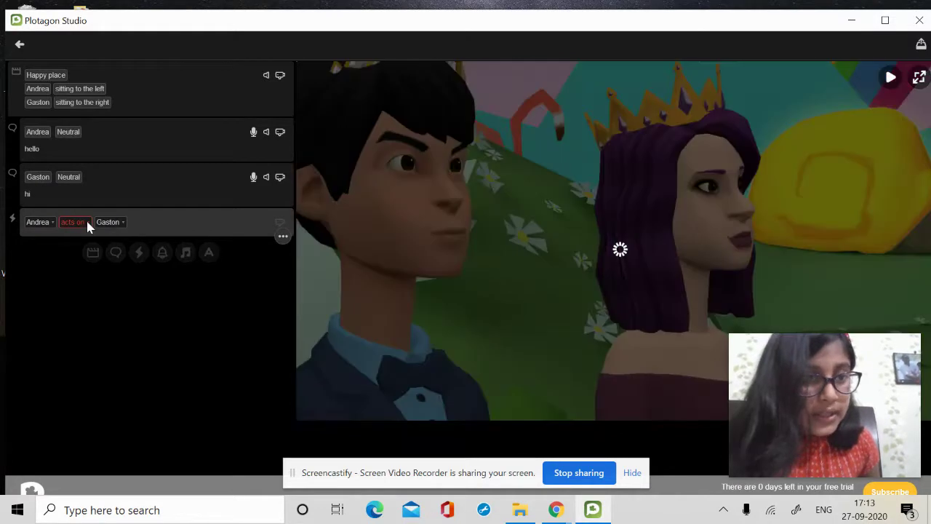
pyautogui.click(87, 224)
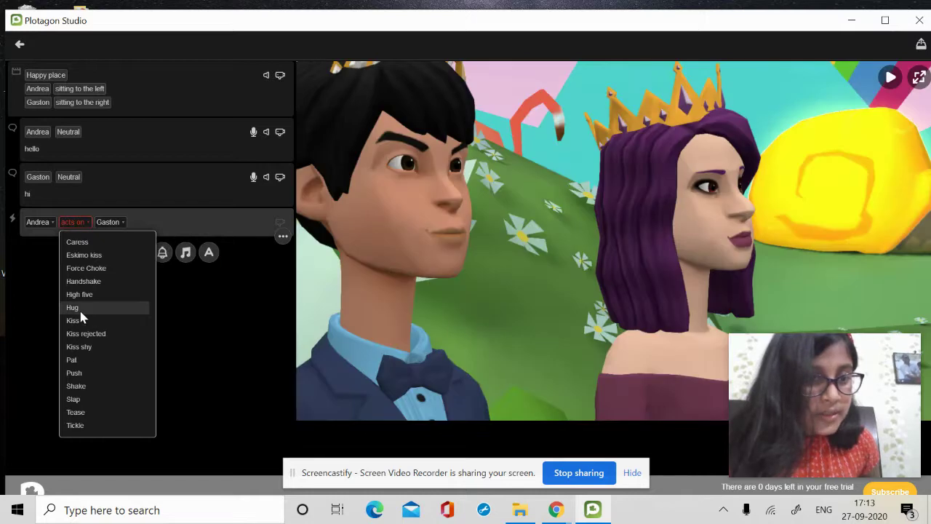
pyautogui.click(76, 386)
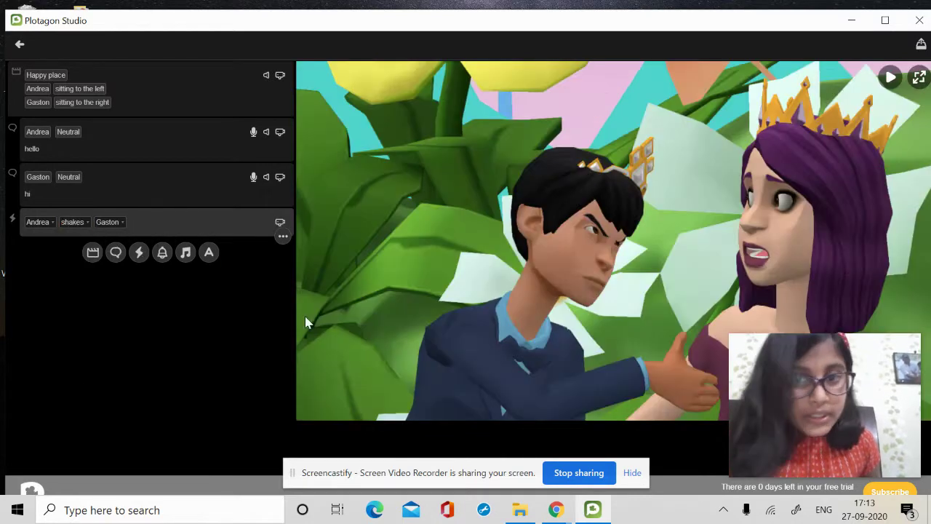
pyautogui.click(281, 222)
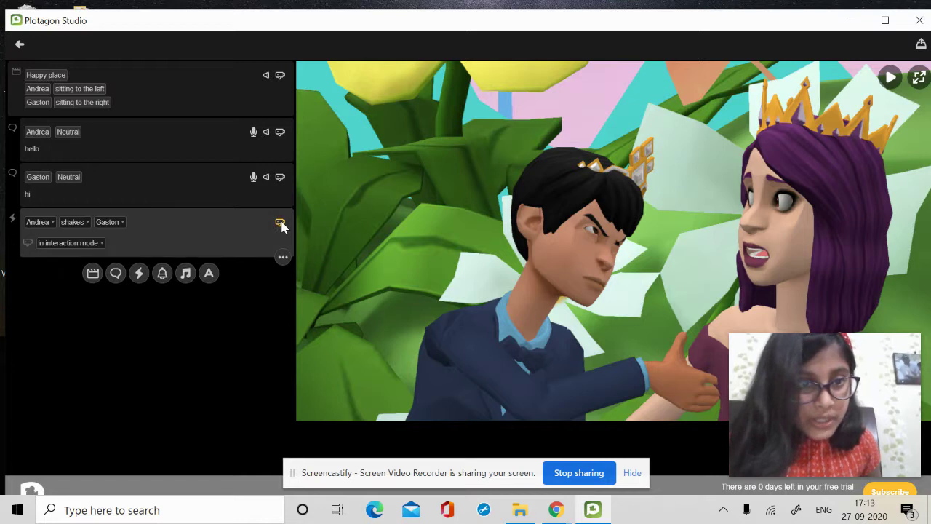
pyautogui.click(101, 244)
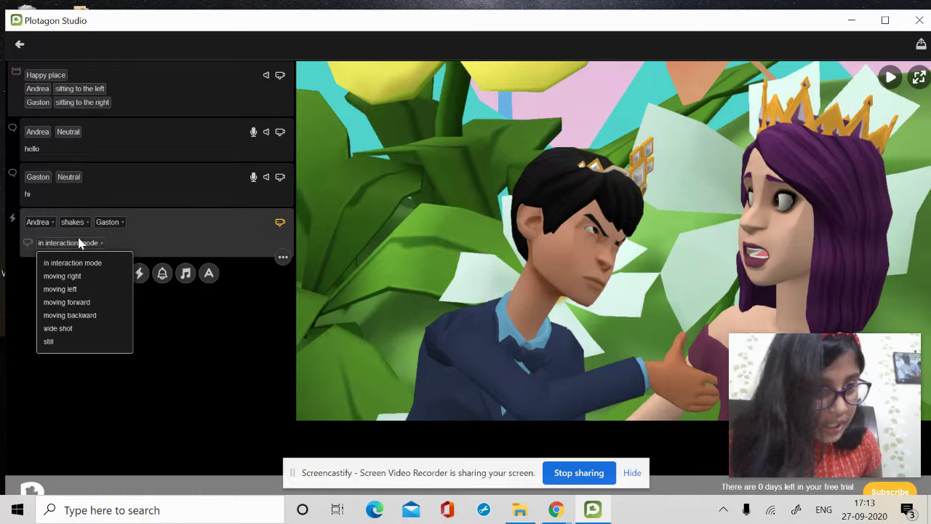
pyautogui.click(83, 232)
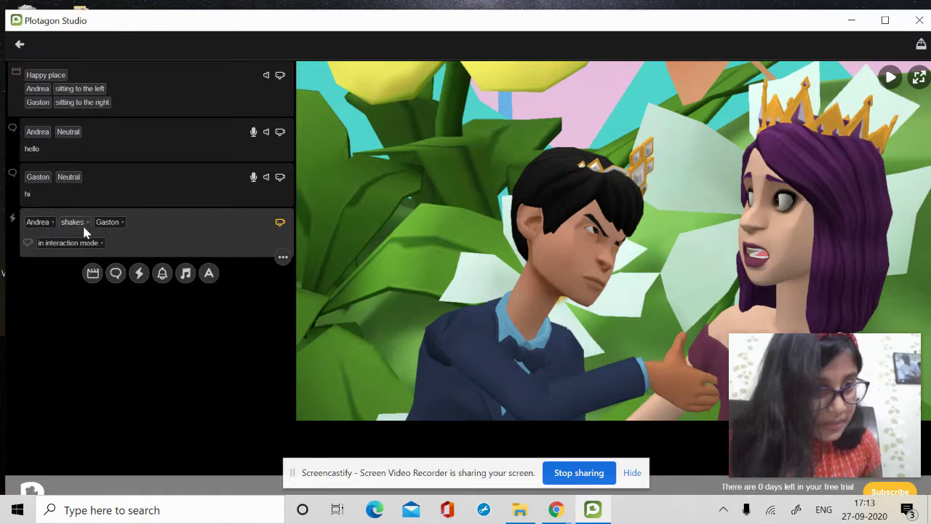
pyautogui.click(73, 223)
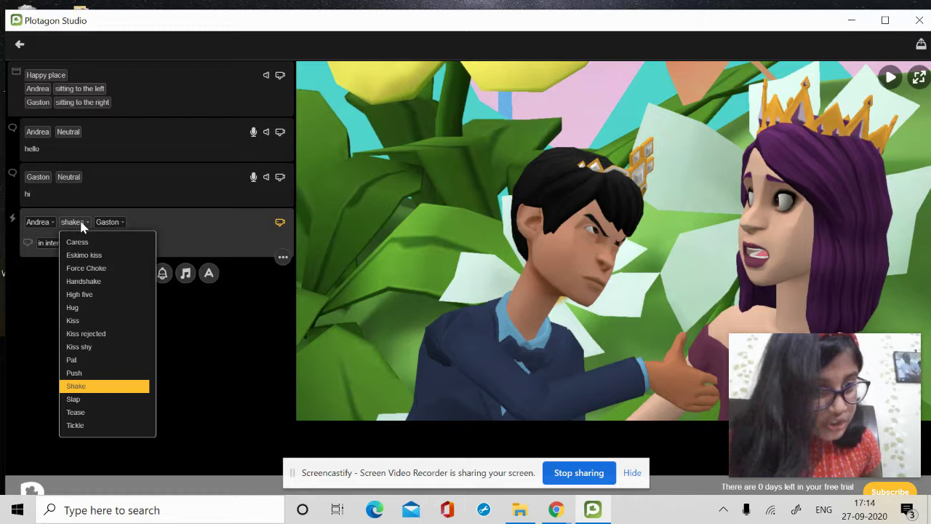
pyautogui.click(77, 306)
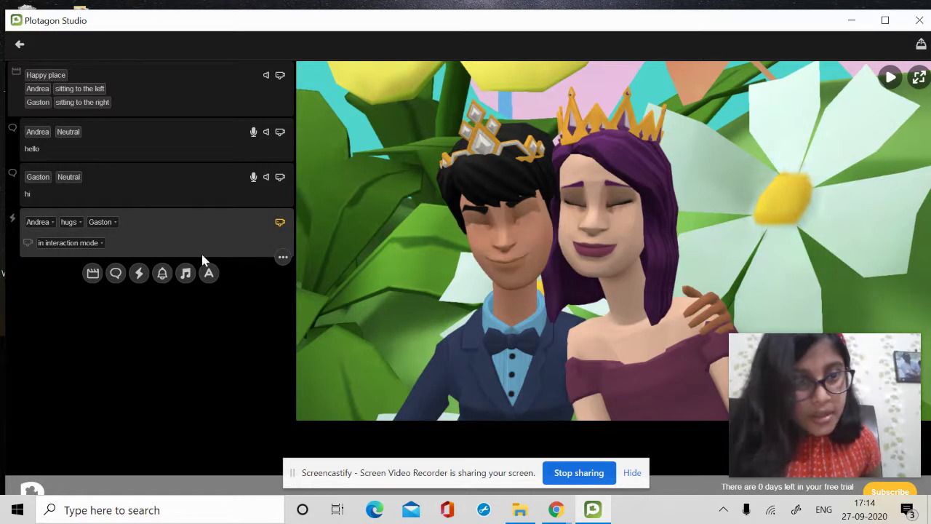
pyautogui.click(891, 78)
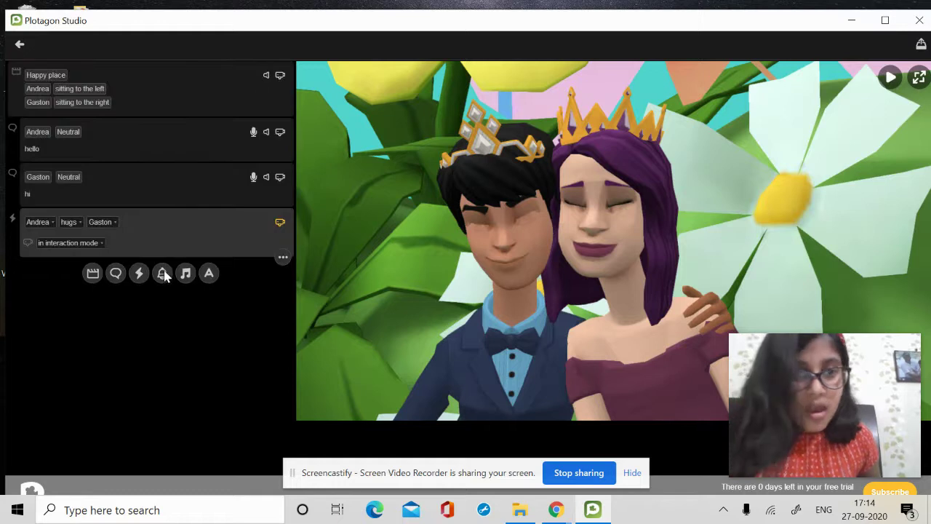
# Add a 'Cell phone ringing' sound effect line, check its volume, and preview the scene
pyautogui.click(163, 273)
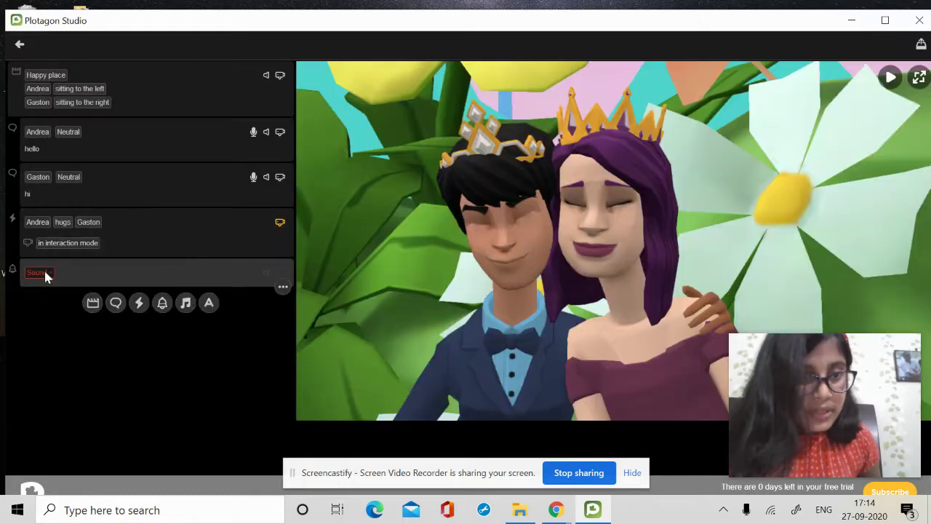
pyautogui.click(38, 273)
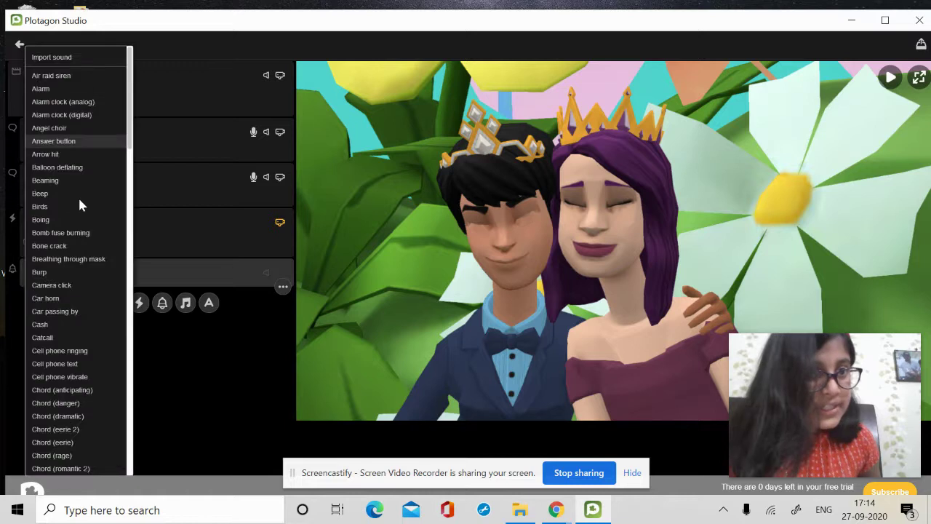
pyautogui.click(77, 351)
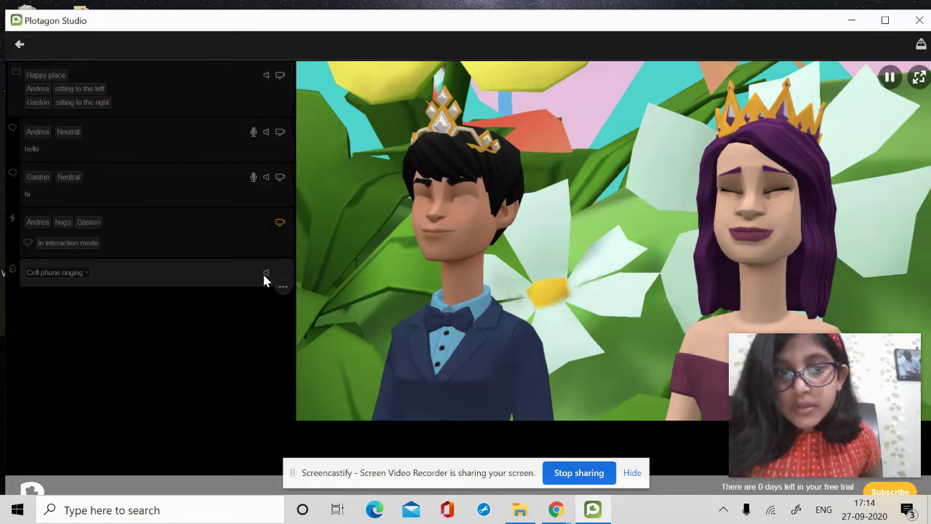
pyautogui.click(266, 274)
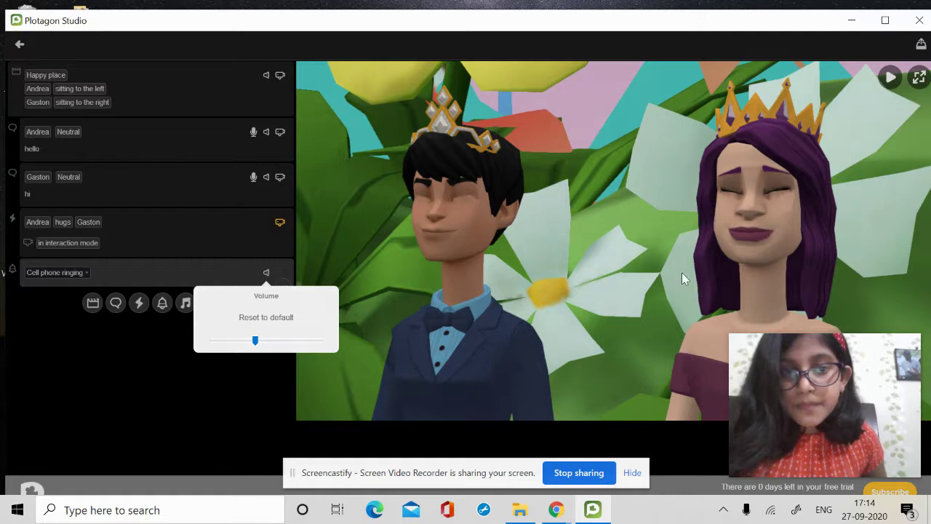
pyautogui.click(907, 131)
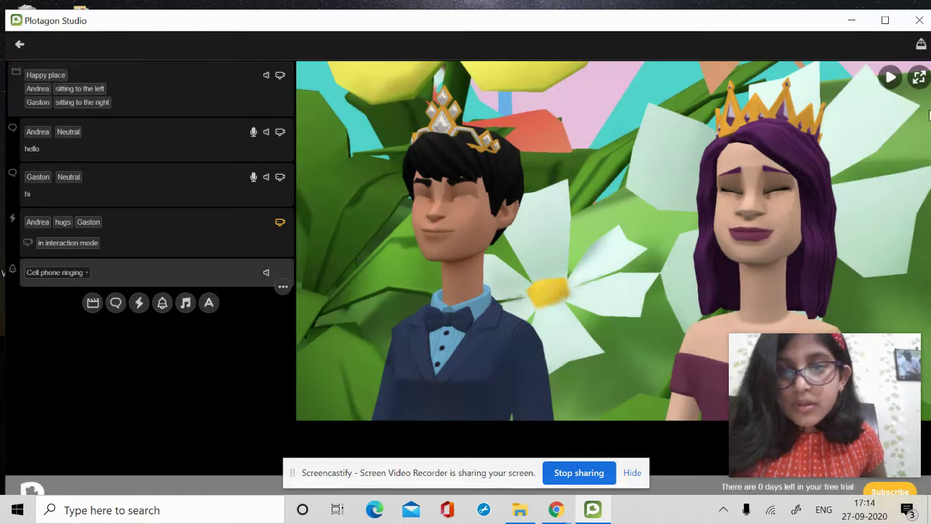
pyautogui.click(891, 79)
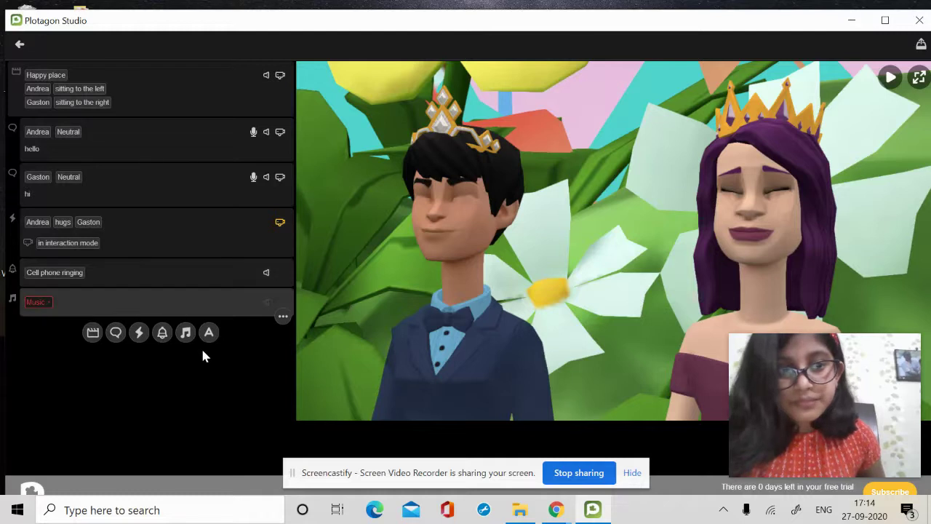
# Set the music line to 'Background - Chillwave Slam' and preview the scene
pyautogui.click(38, 302)
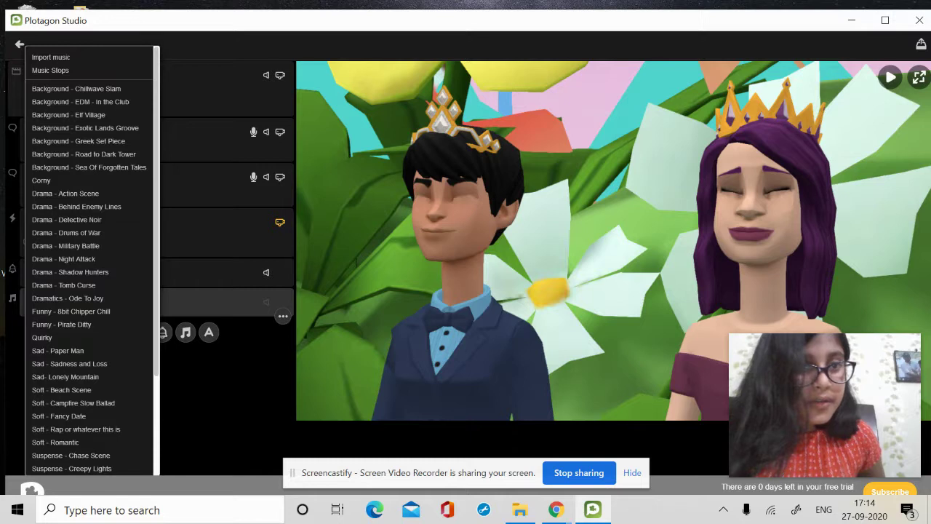
pyautogui.click(76, 88)
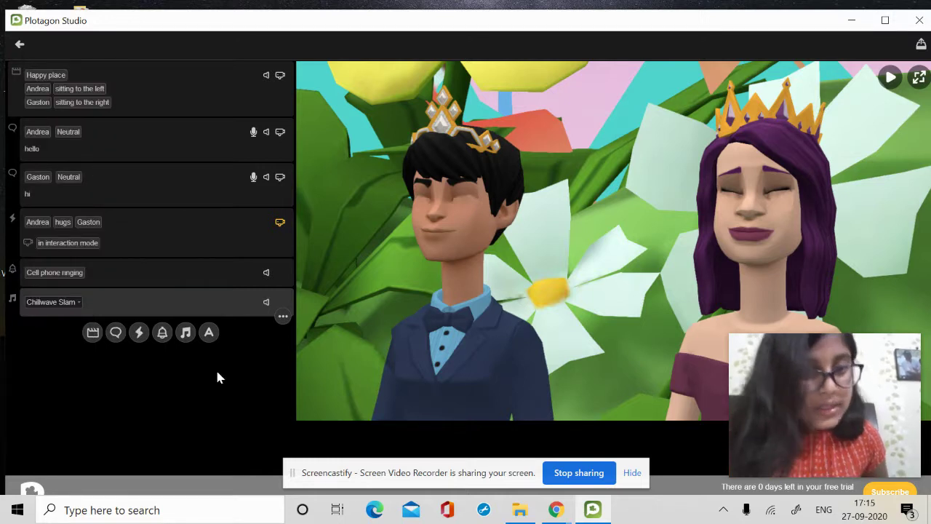
pyautogui.click(892, 80)
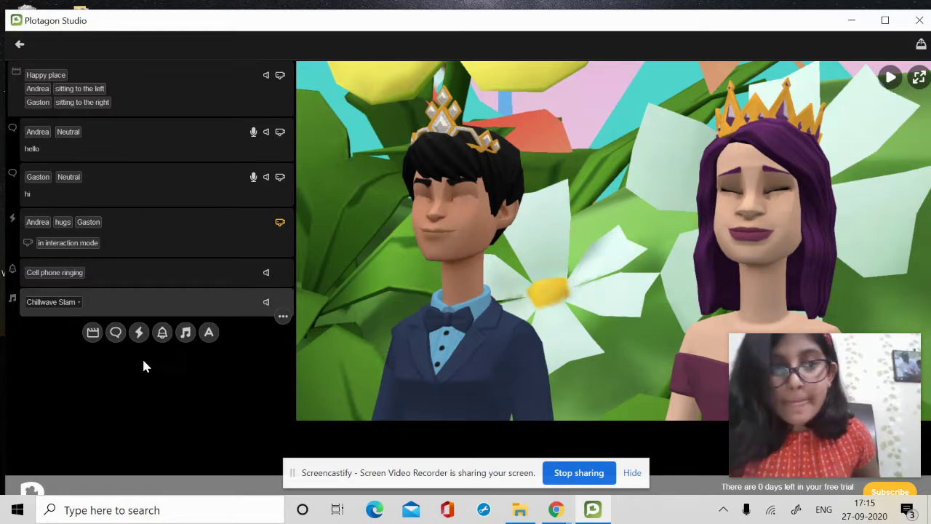
# Add a closing text card reading 'thank you' and preview it
pyautogui.click(209, 337)
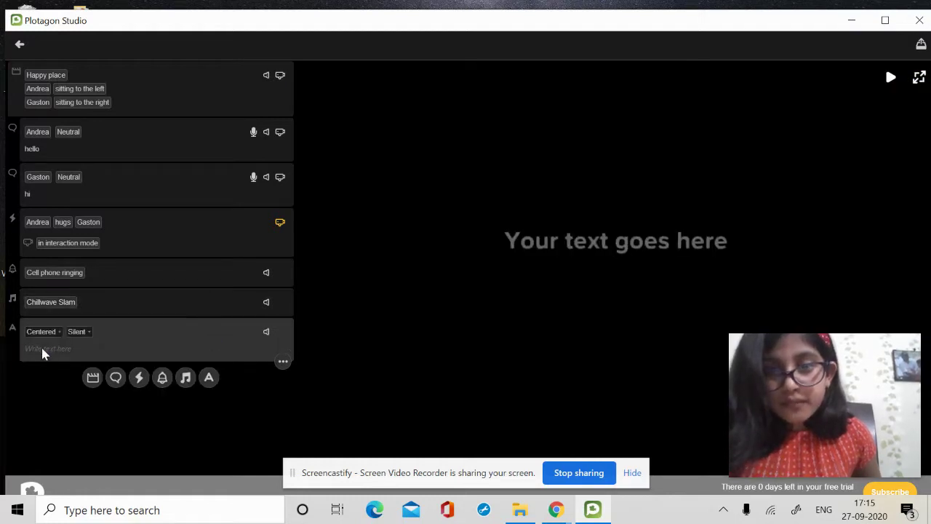
pyautogui.click(42, 353)
pyautogui.write('tha')
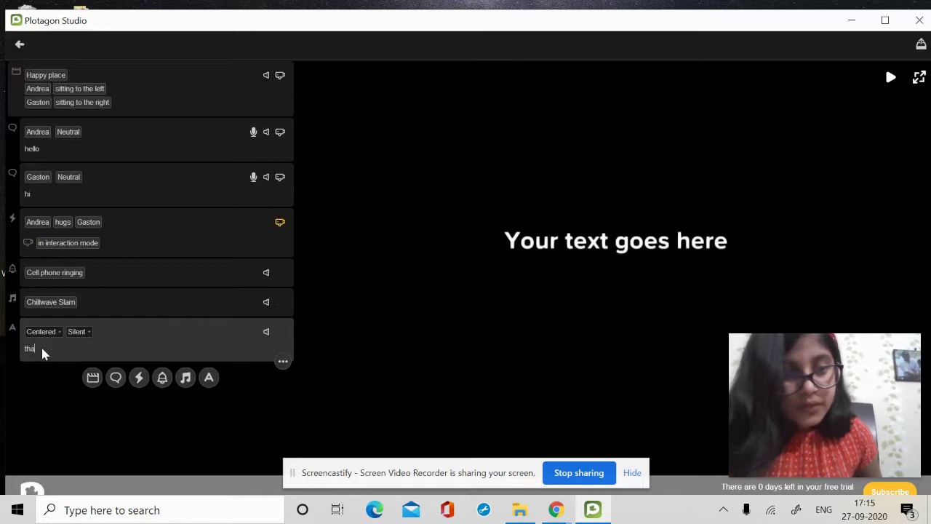
pyautogui.write('nk')
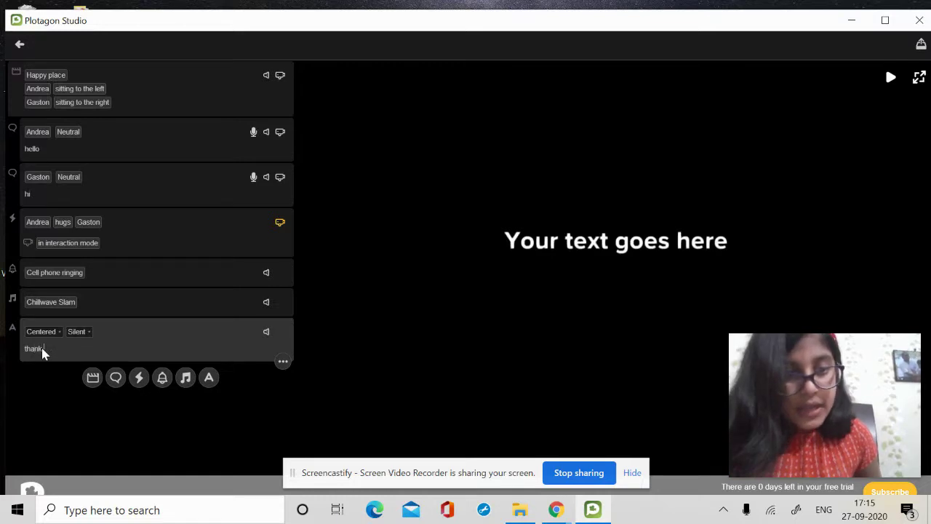
pyautogui.write(' you')
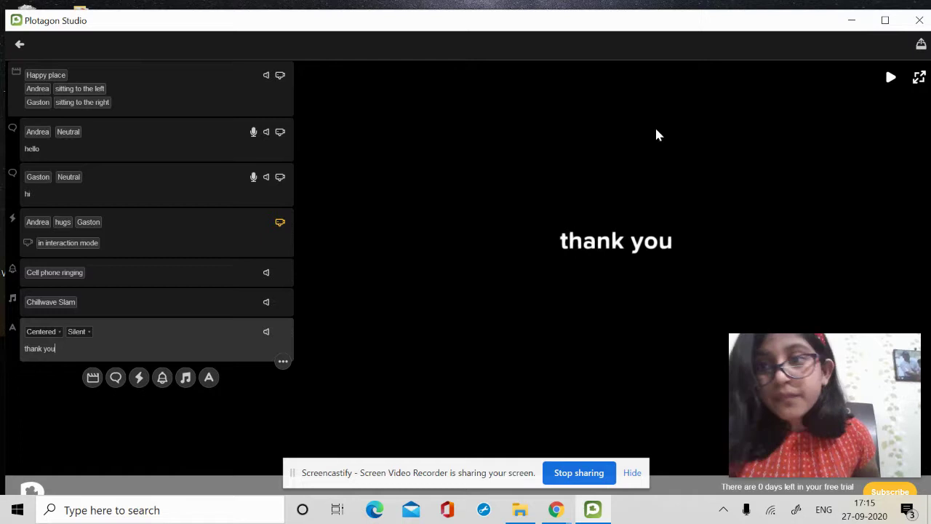
pyautogui.click(892, 80)
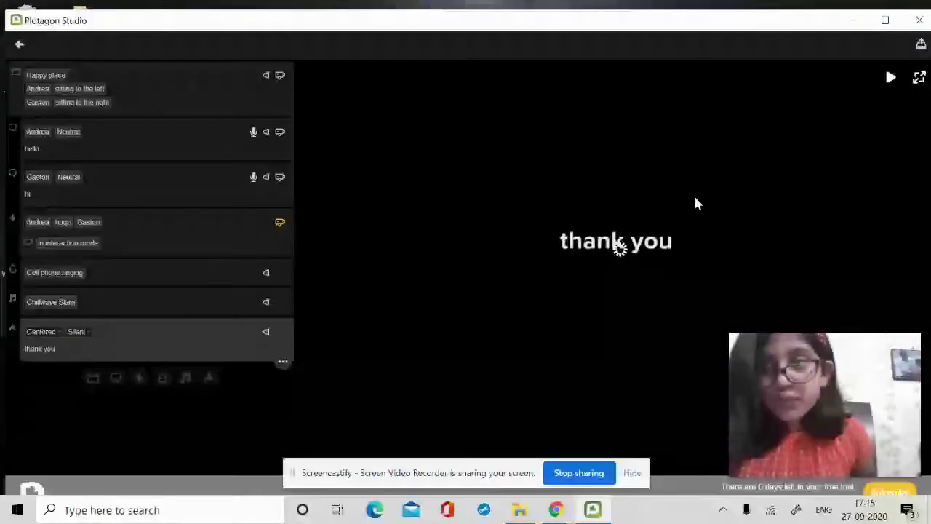
pyautogui.click(20, 46)
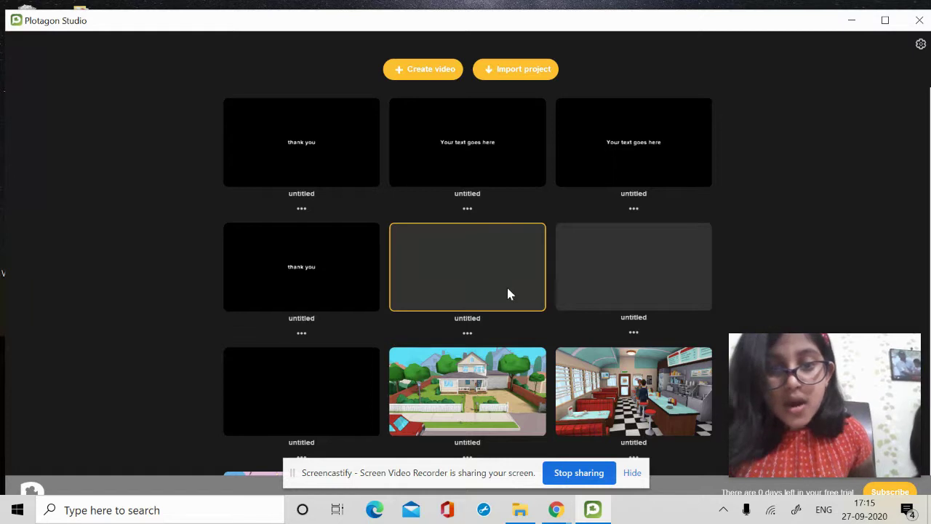
pyautogui.click(472, 266)
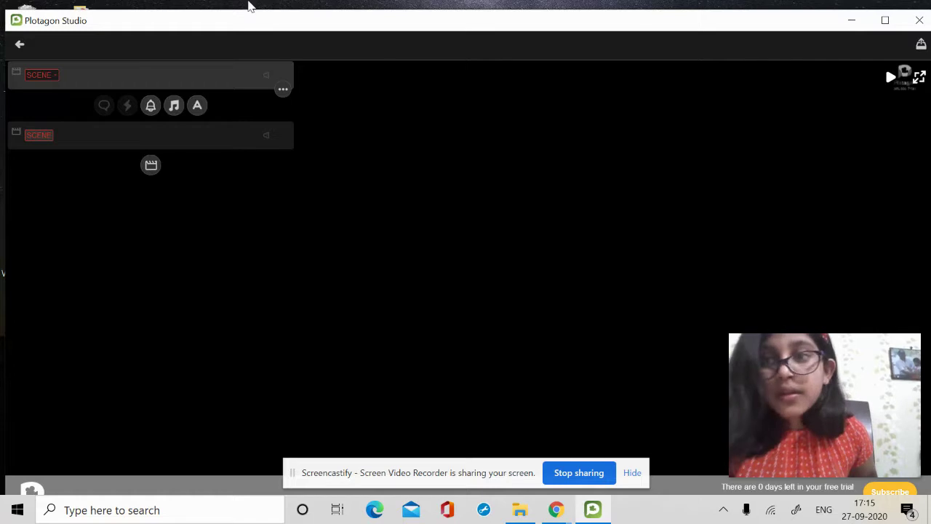
pyautogui.click(19, 46)
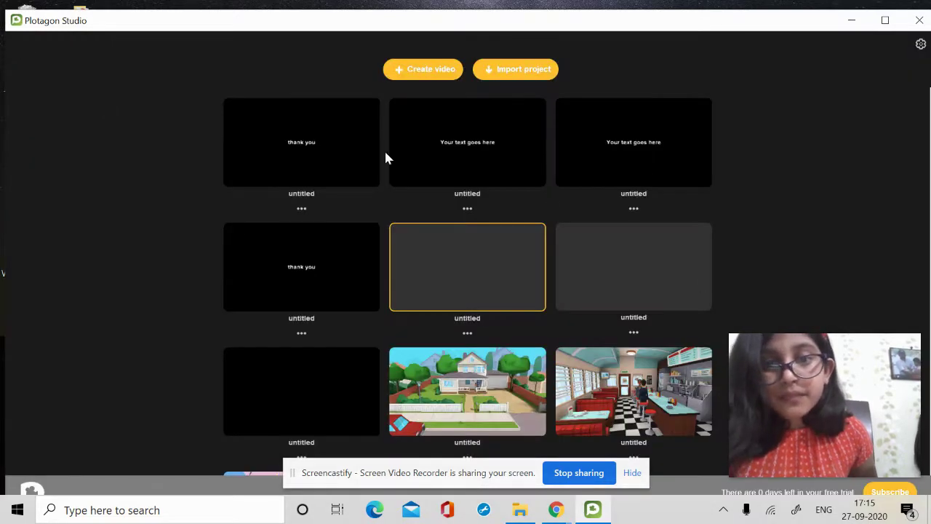
pyautogui.click(345, 151)
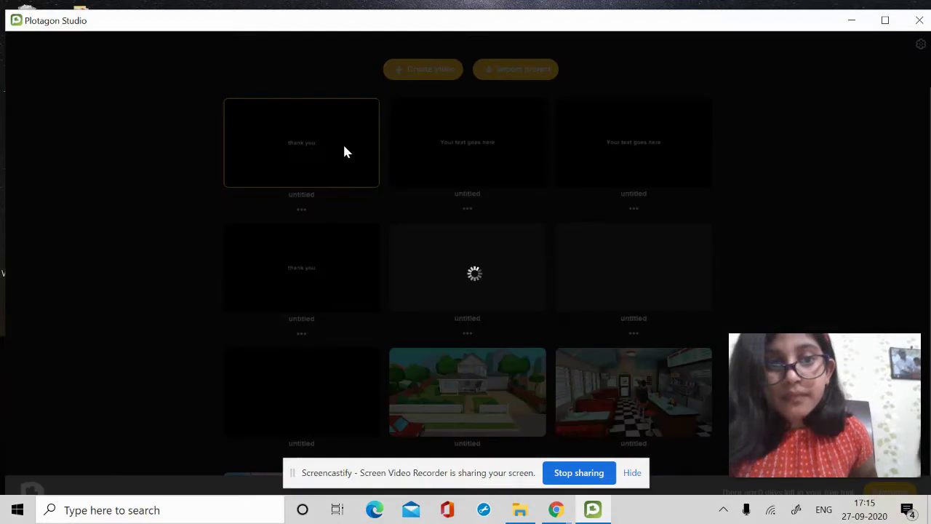